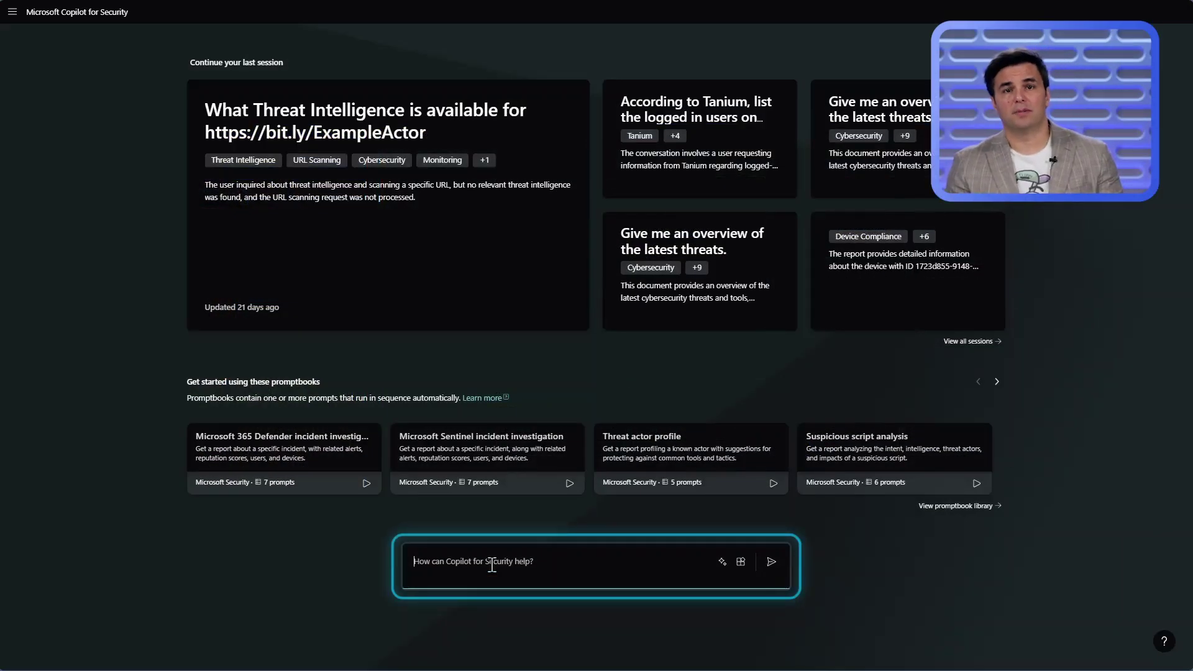
Step: Ask Copilot 'What is my most critical incident?' to get its severity, status and ID
type("What is my most critical inc")
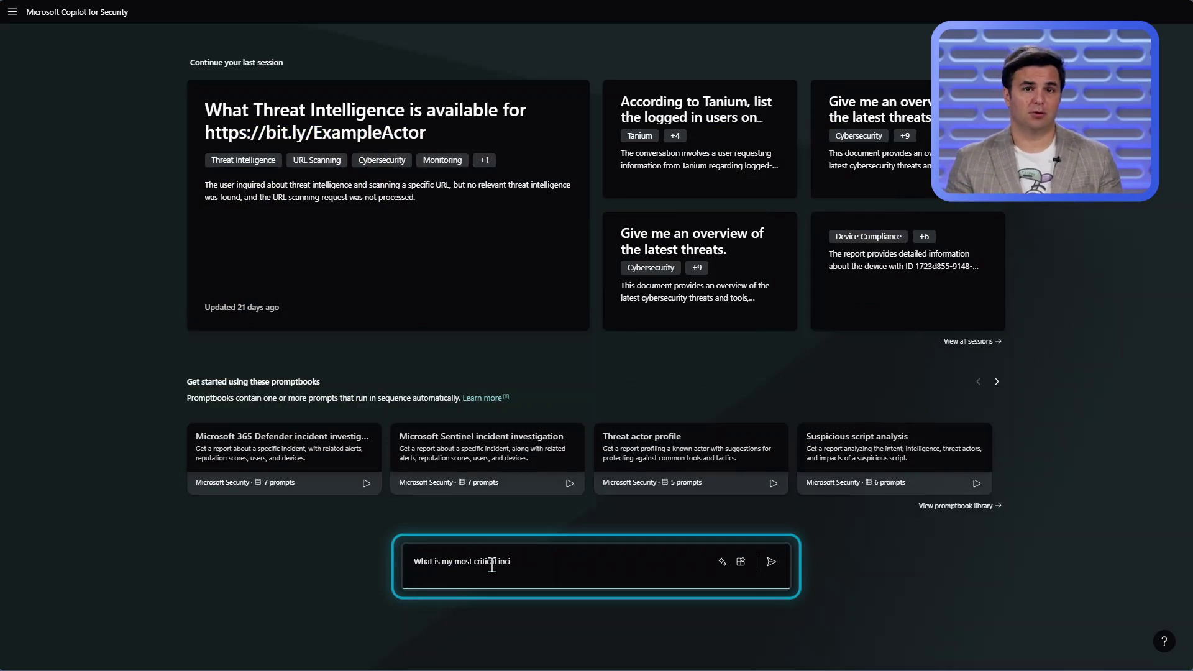
type("ident?")
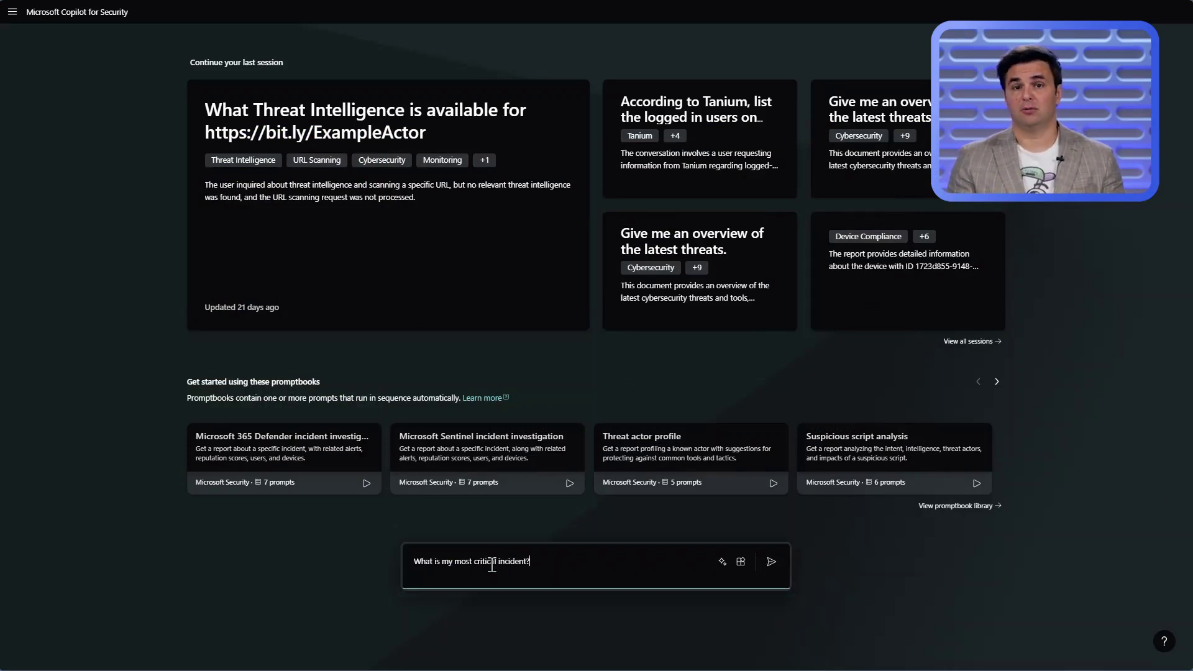
key("Return")
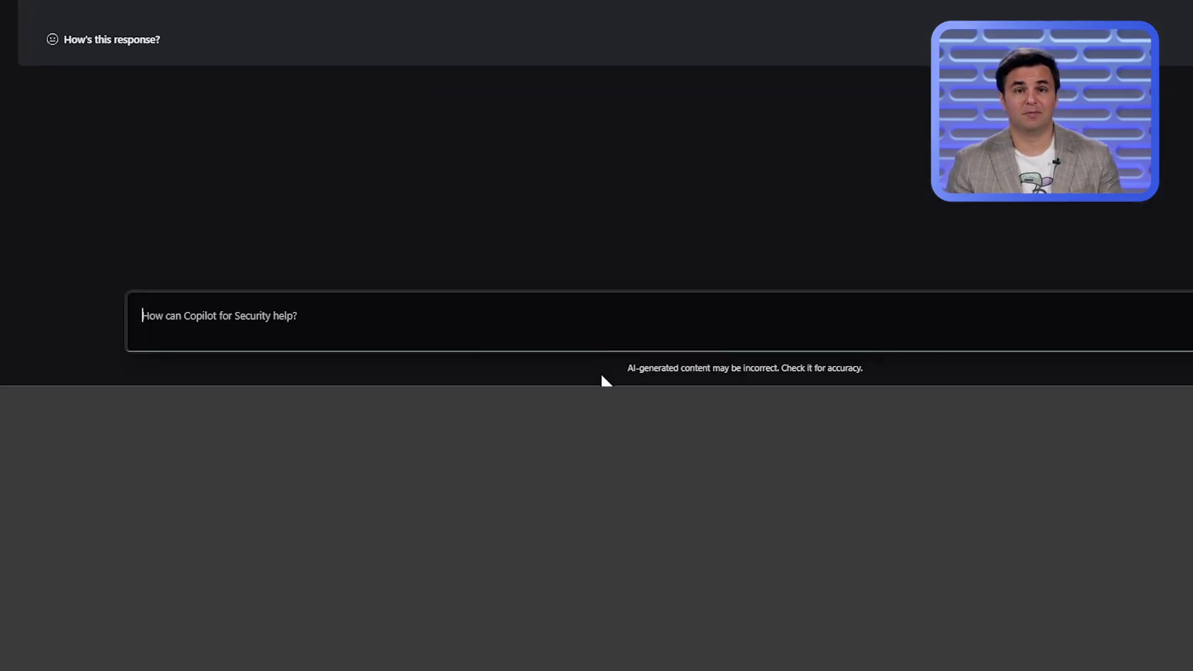
Step: Query ServiceNow for IT Securities incidents from the last 30 days, then begin a user follow-up
type("Wit")
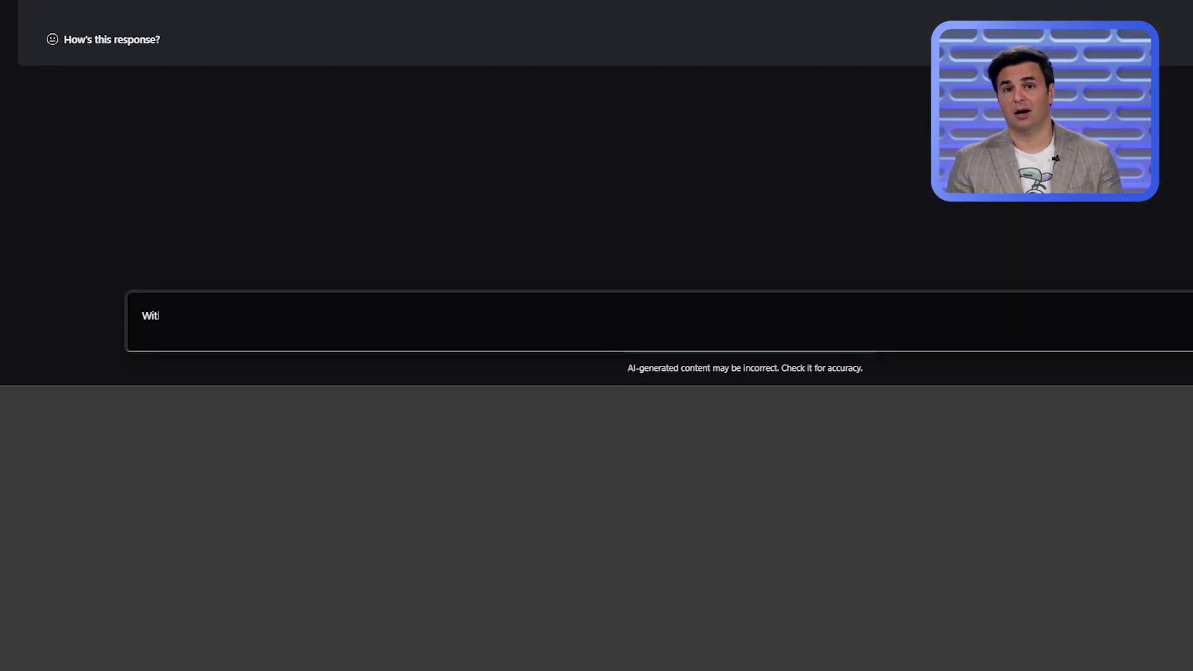
type("hin the last 30 days what are the incidents assigned to IT Securities in ServiceNow ITSM")
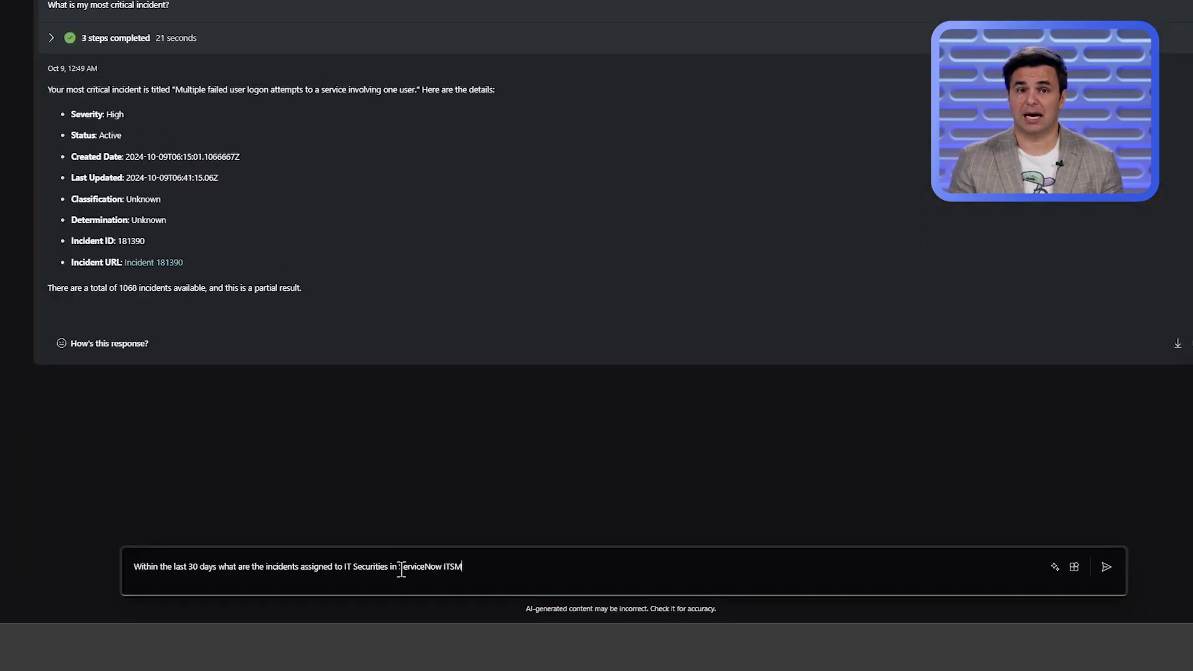
key("Return")
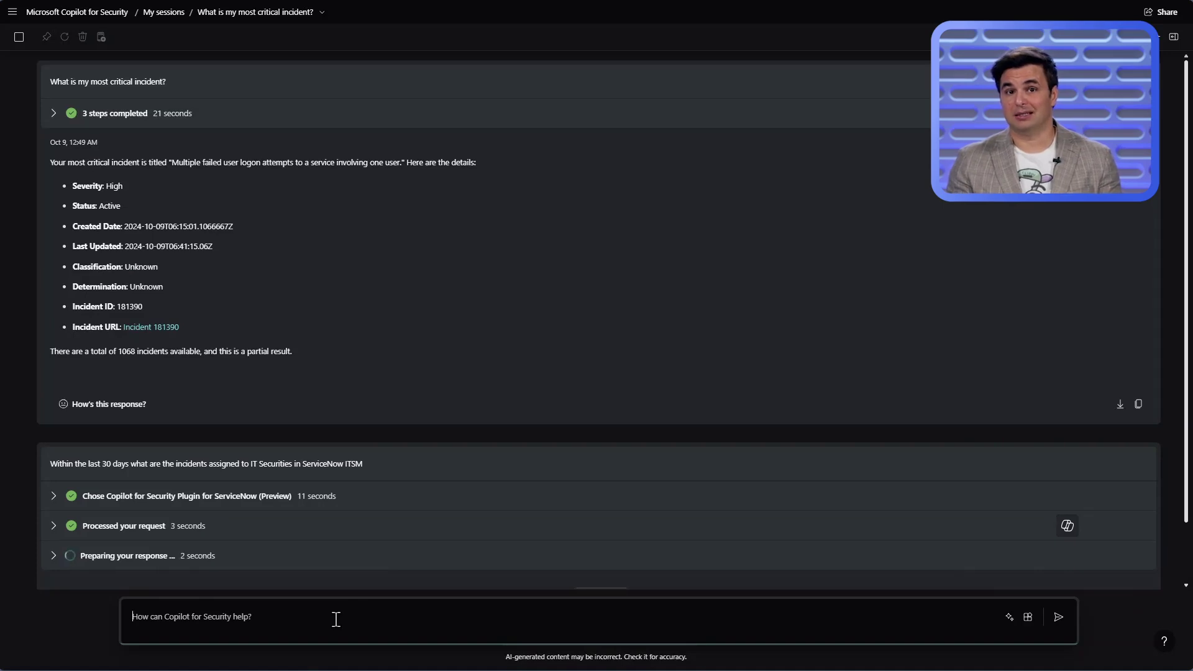
scroll(354, 560, "down", 5)
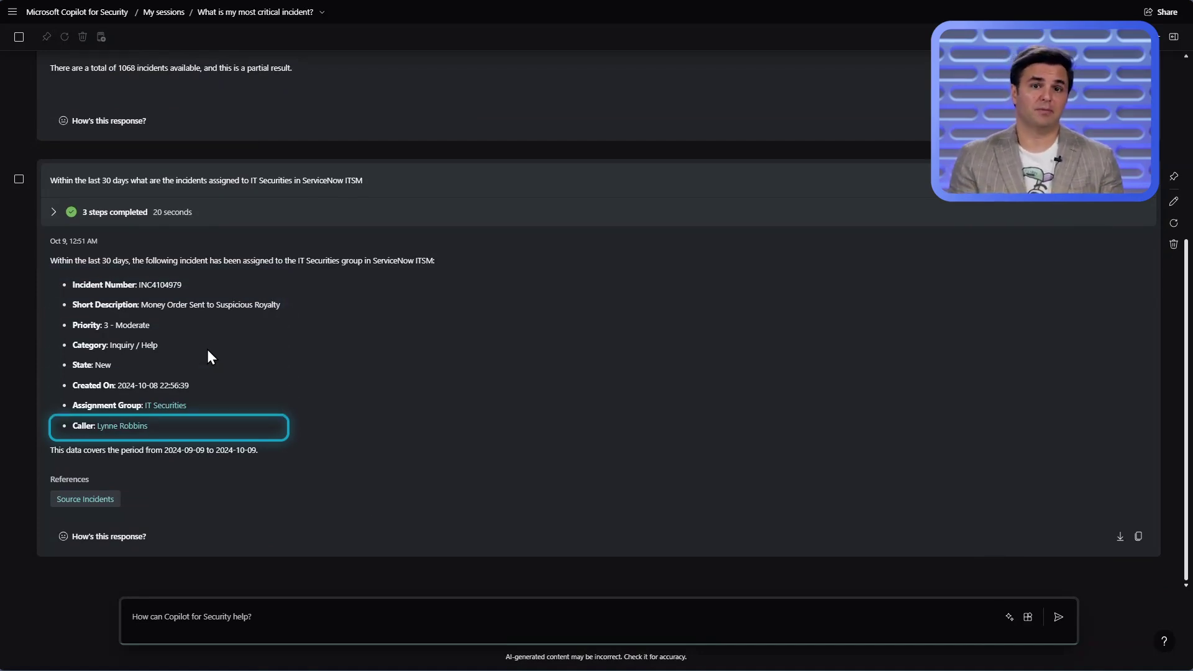
left_click(195, 628)
type("What is known about the user?")
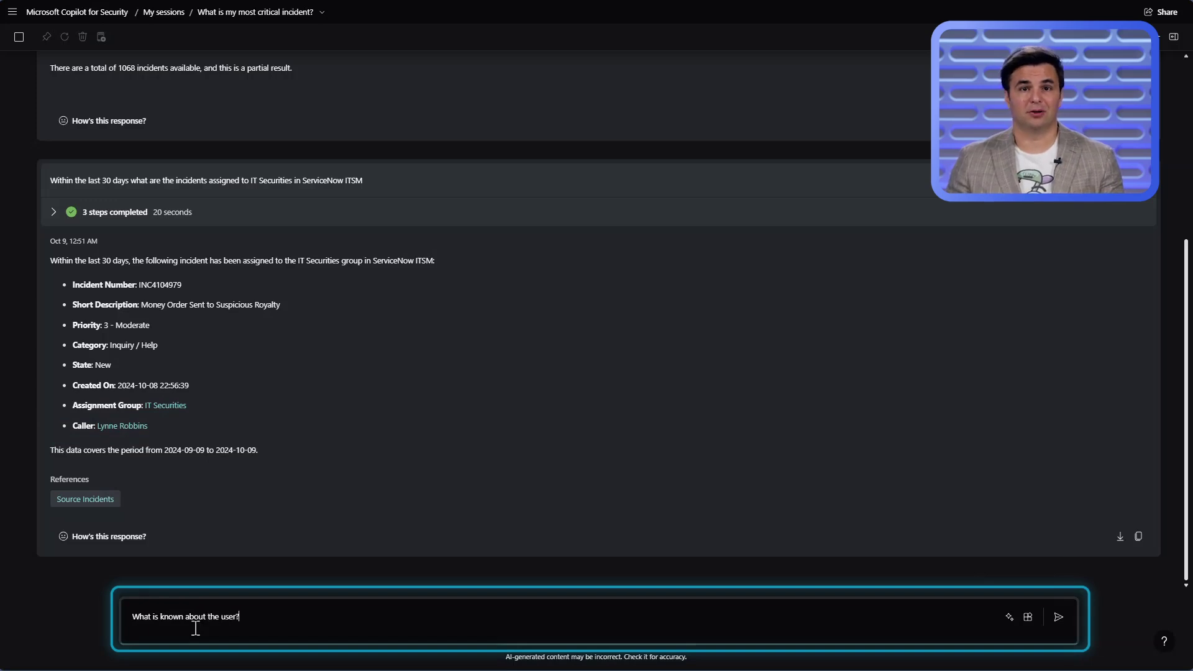
Step: Ask 'What is known about the user?', then start a question about the user's mobile devices
key("Return")
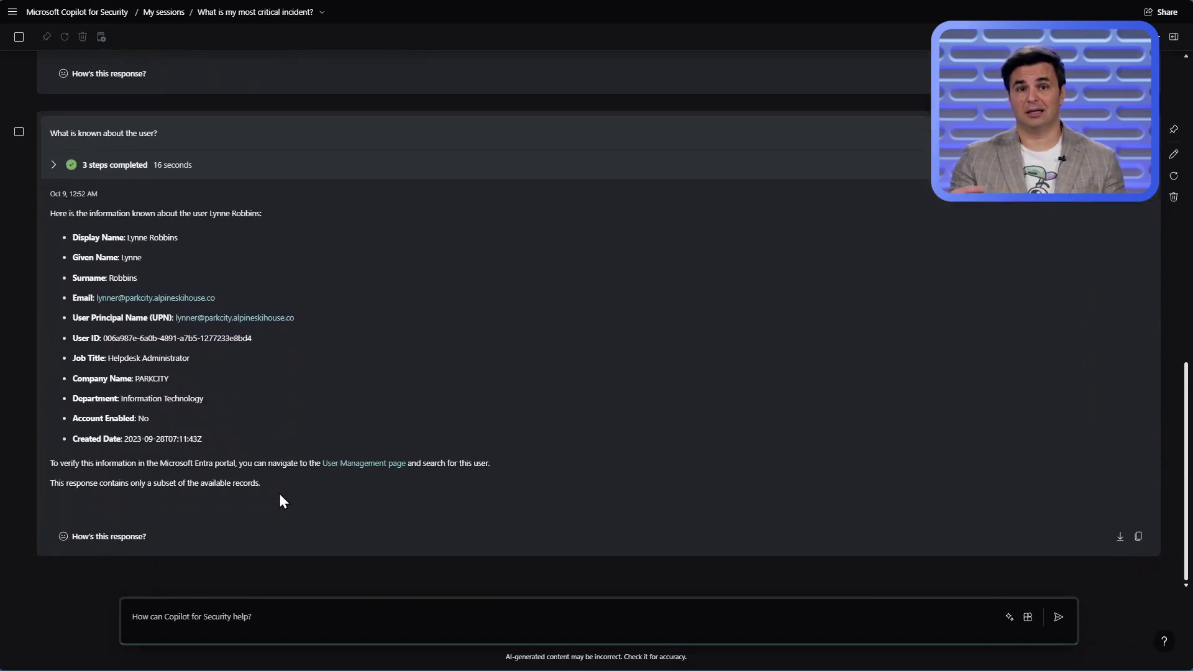
left_click(393, 606)
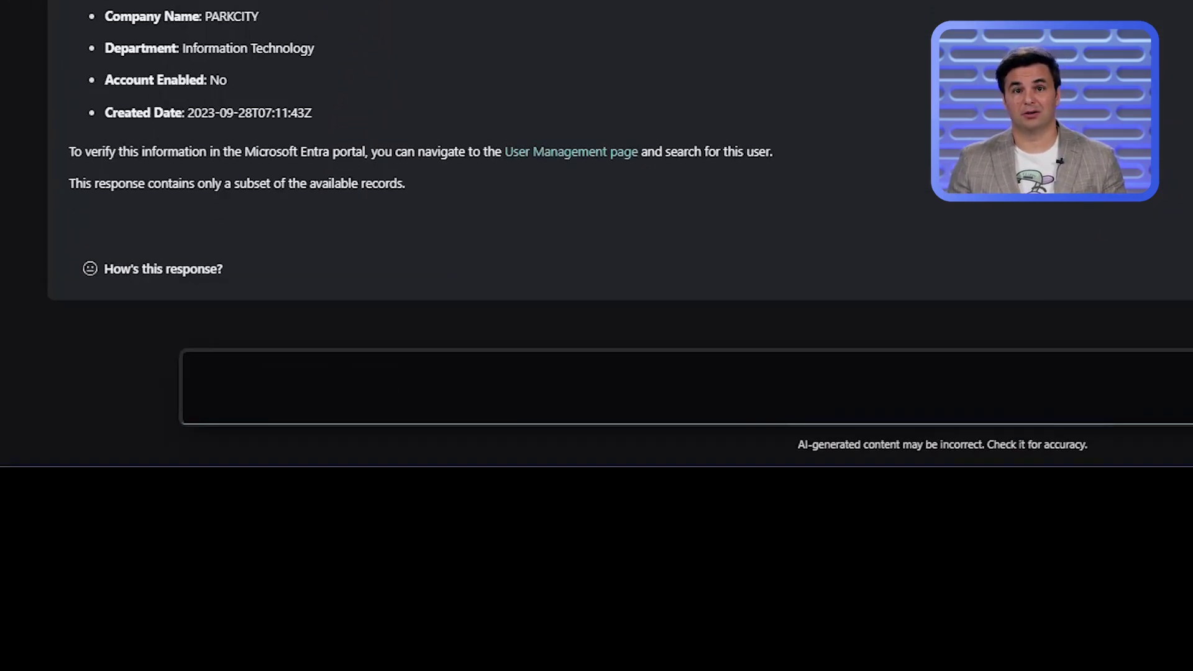
type("What mobile device belong to the user")
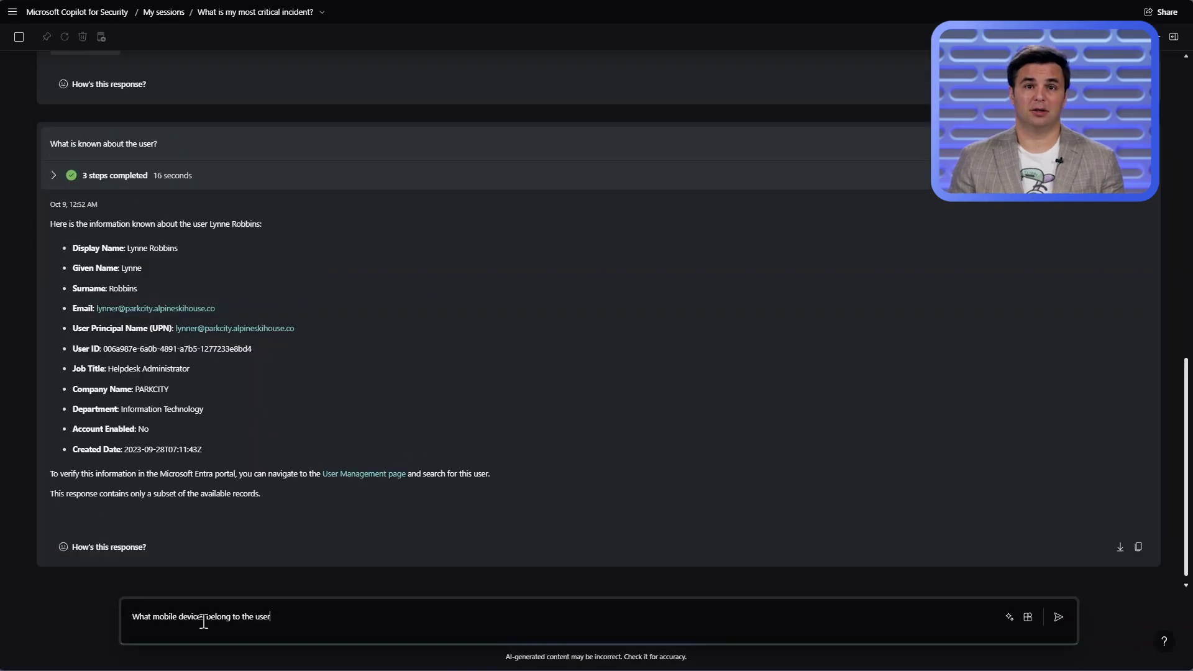
Step: Ask about the user's mobile devices, then reword it to Intune devices and compliance
key("Return")
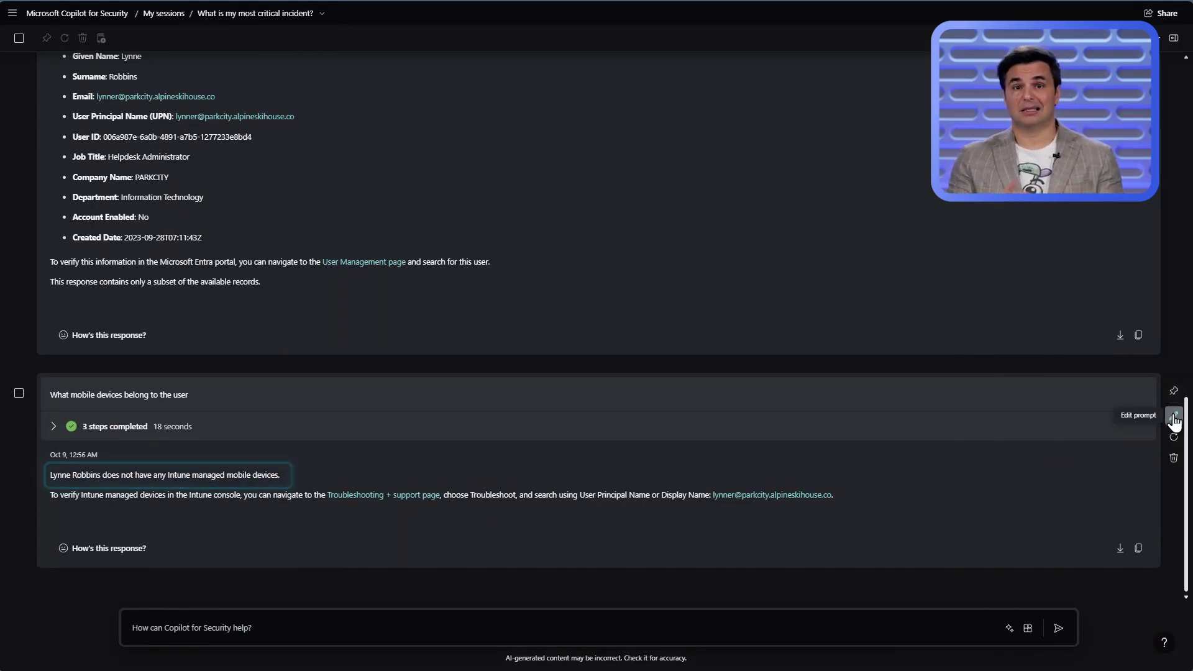
left_click(1173, 416)
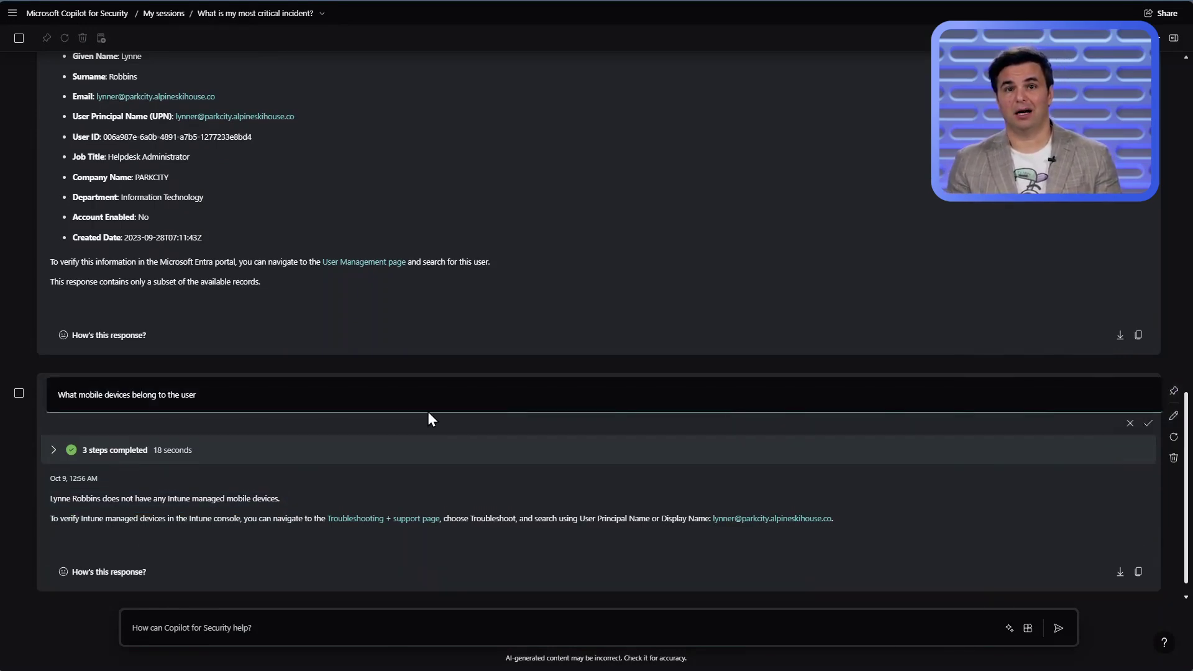
triple_click(332, 389)
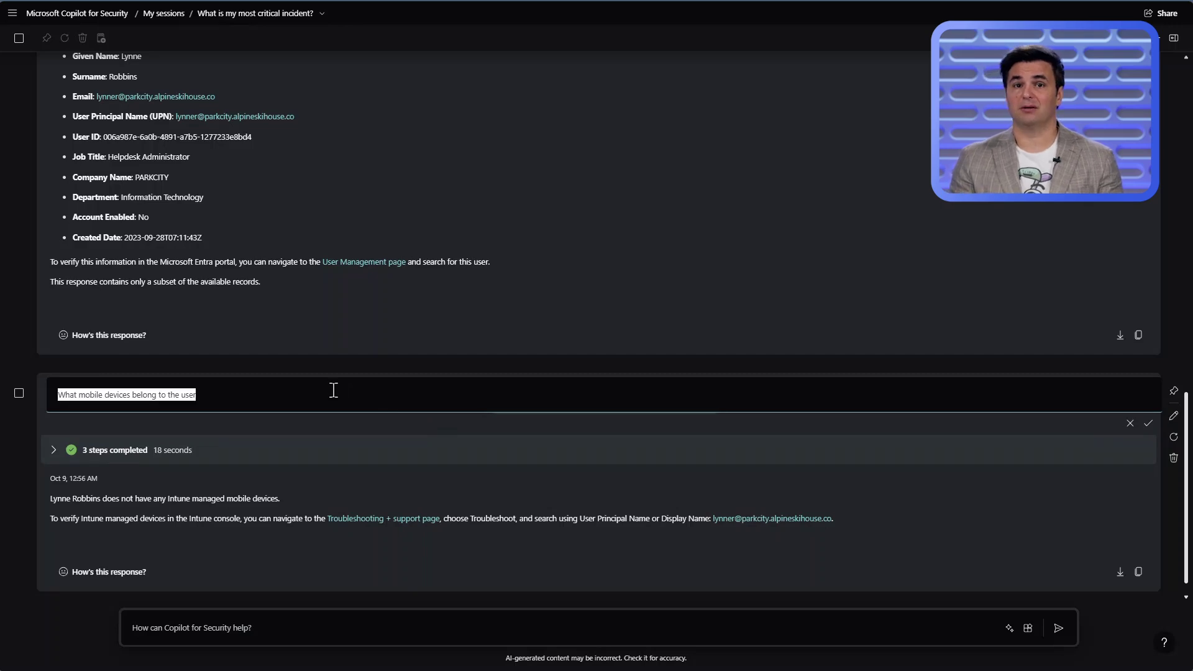
type("What devices belong to the user in Intune? Are they compliant with management policies?")
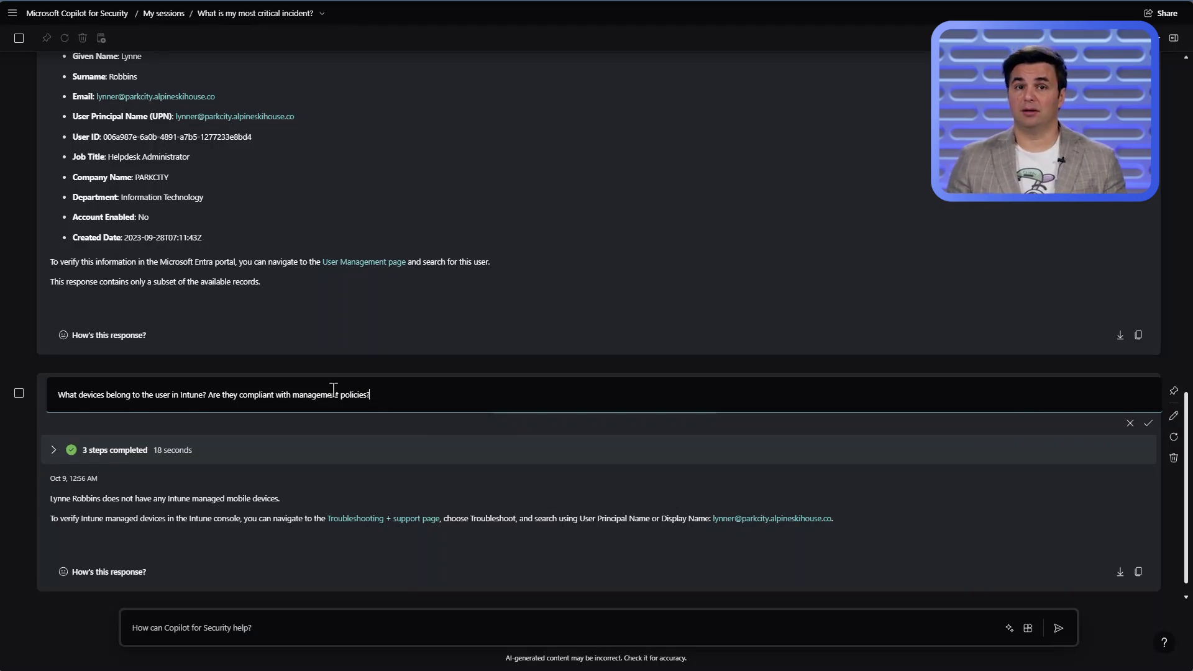
key("Return")
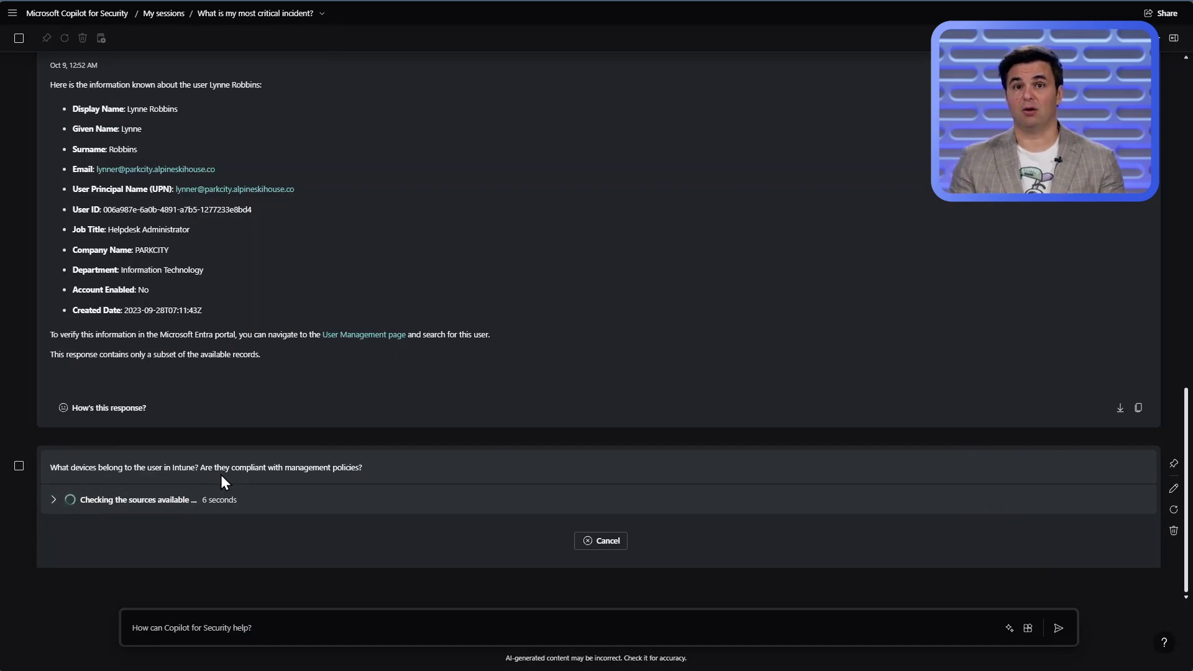
Step: Delete the opening 'What is my most critical incident?' prompt from the session
scroll(456, 376, "up", 3)
scroll(457, 375, "up", 5)
scroll(456, 375, "up", 4)
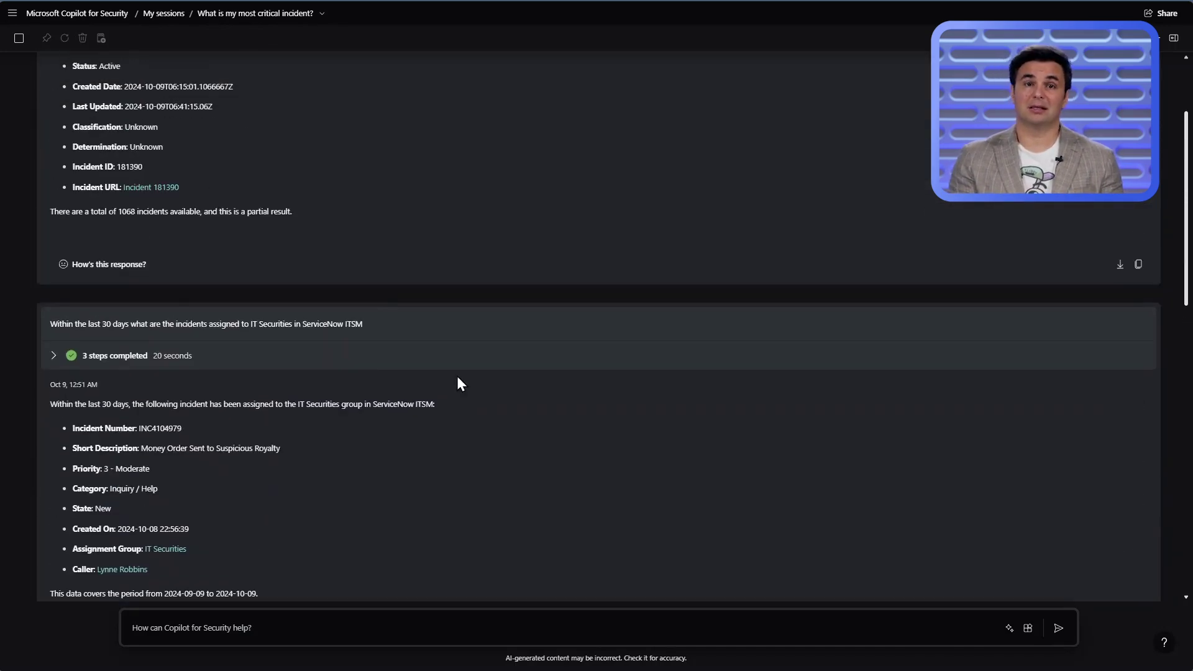
scroll(457, 376, "up", 2)
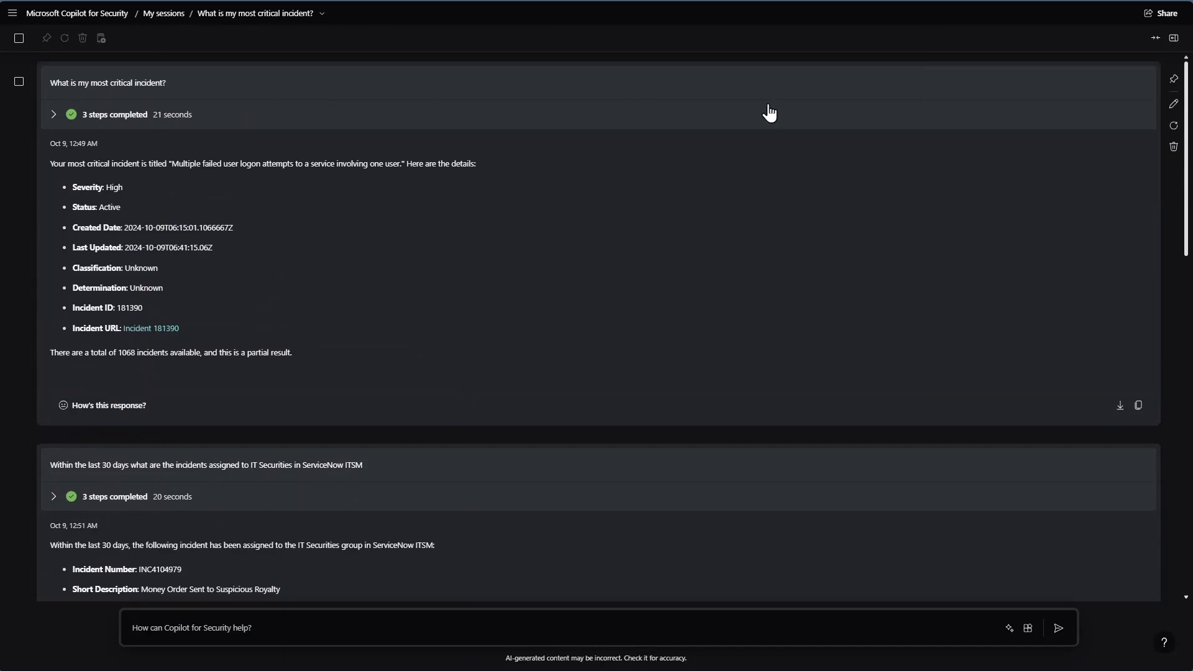
left_click(1173, 146)
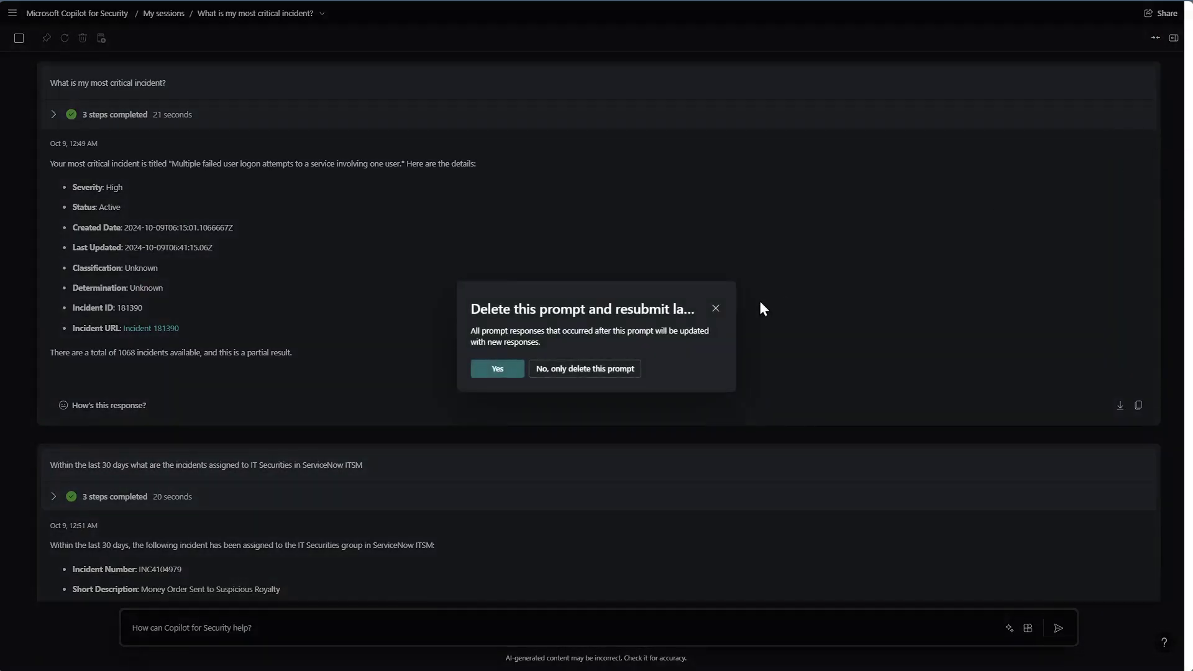
left_click(556, 371)
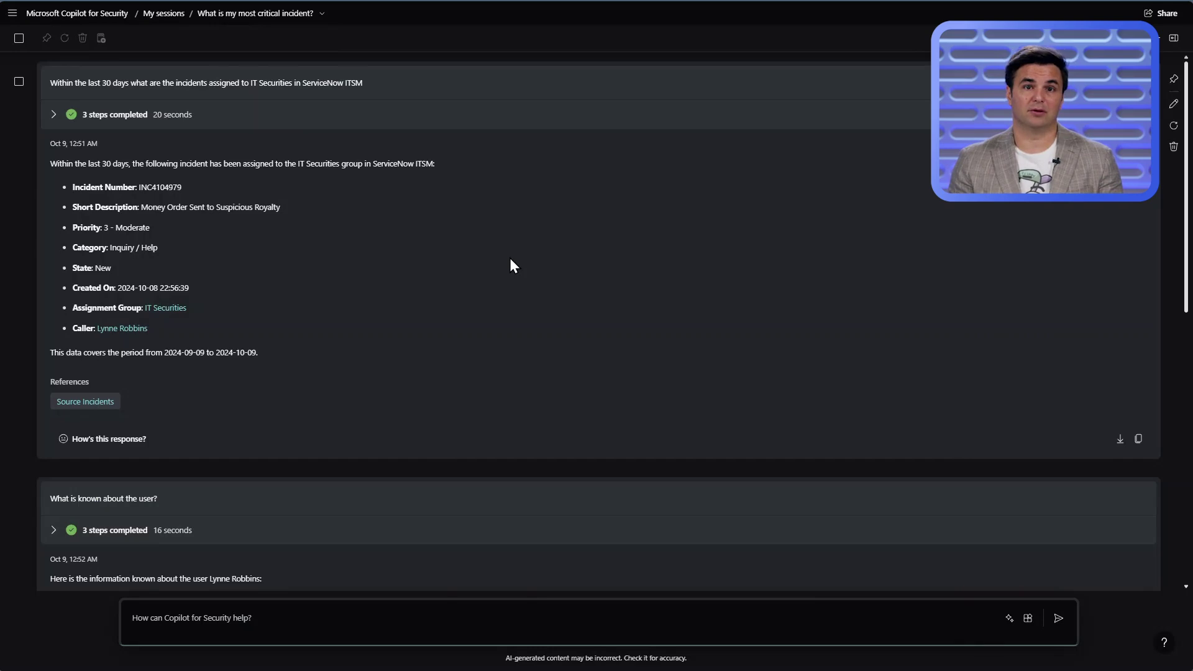
Step: Draft a prompt requesting an investigation report that leads with three key recommendations
scroll(503, 317, "down", 2)
scroll(503, 318, "down", 2)
scroll(503, 318, "down", 3)
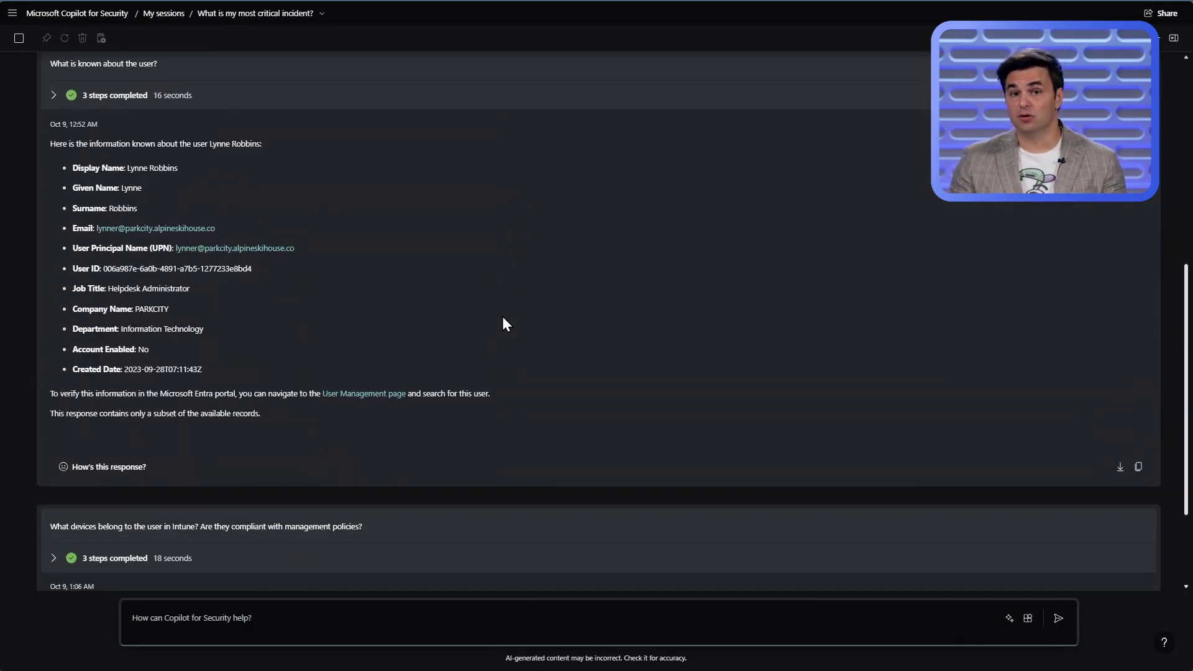
scroll(503, 318, "down", 1)
scroll(503, 317, "down", 2)
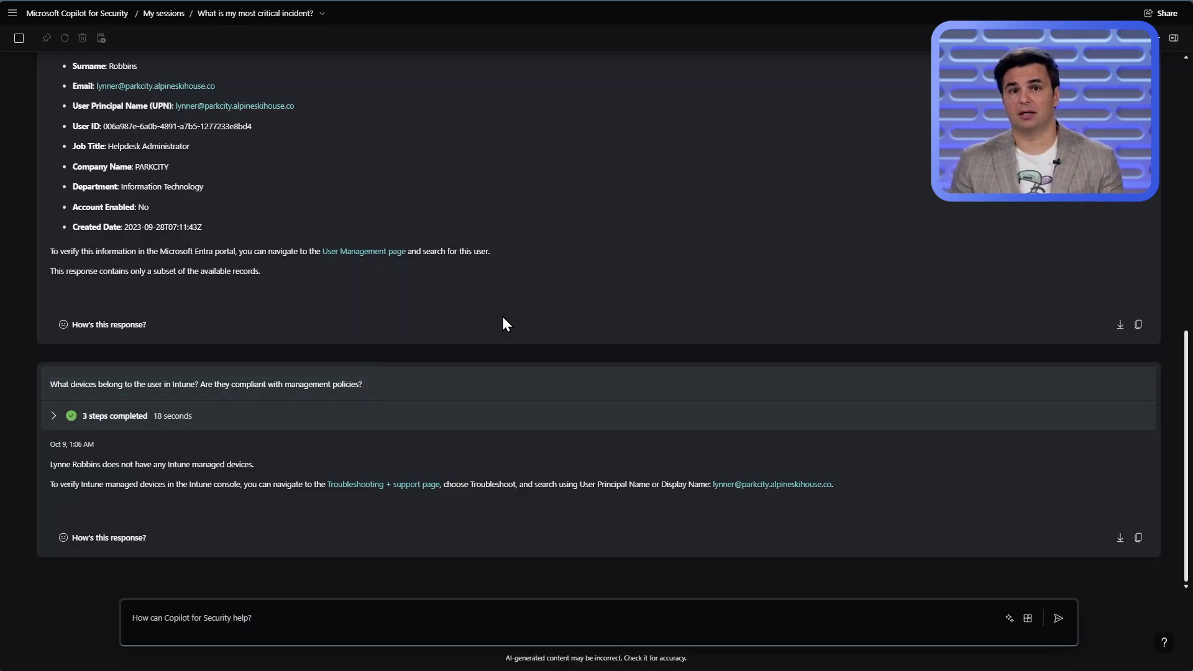
type("Write a report summarizing this investigation. Lead with three key recommendations and follow that with a brief summary")
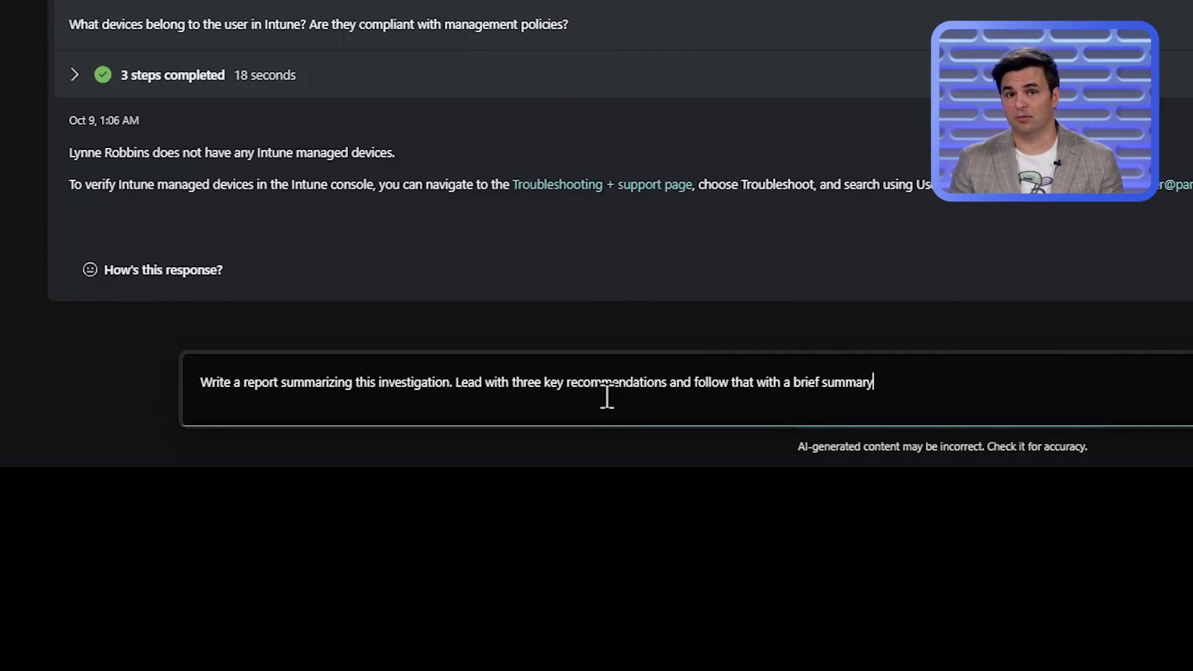
Step: Submit the report prompt to generate the Incident Investigation Report
key("Return")
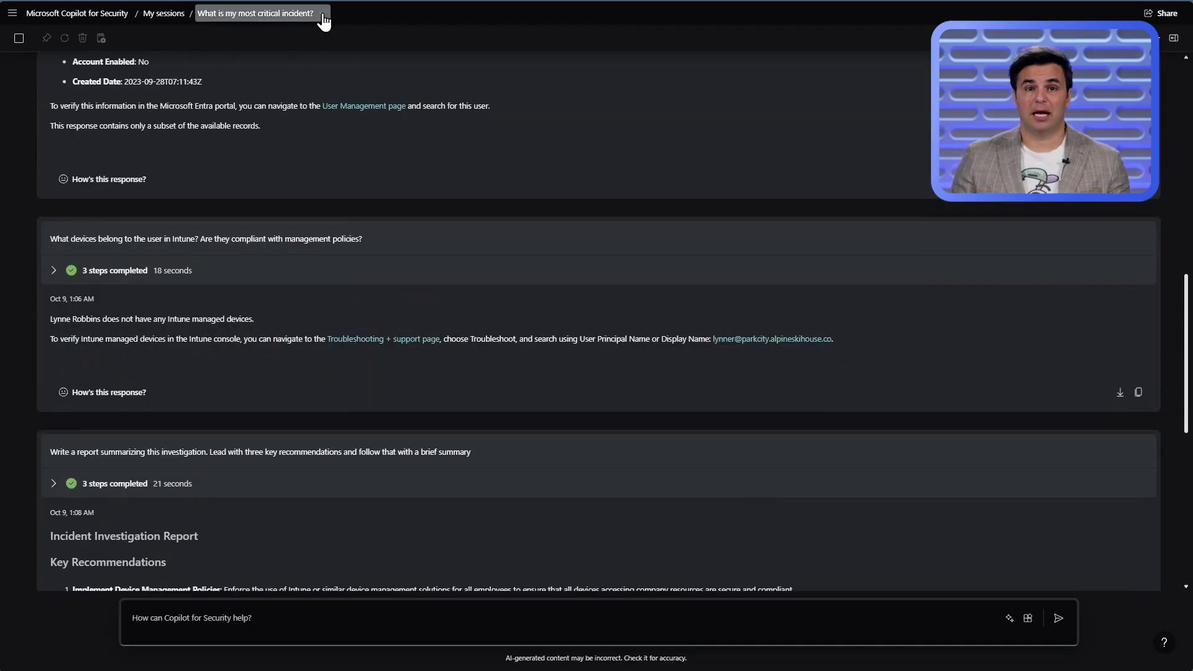
Step: Duplicate the session as 'Copy of What is my most critical incident?' after cancelling a rename
left_click(322, 14)
left_click(304, 35)
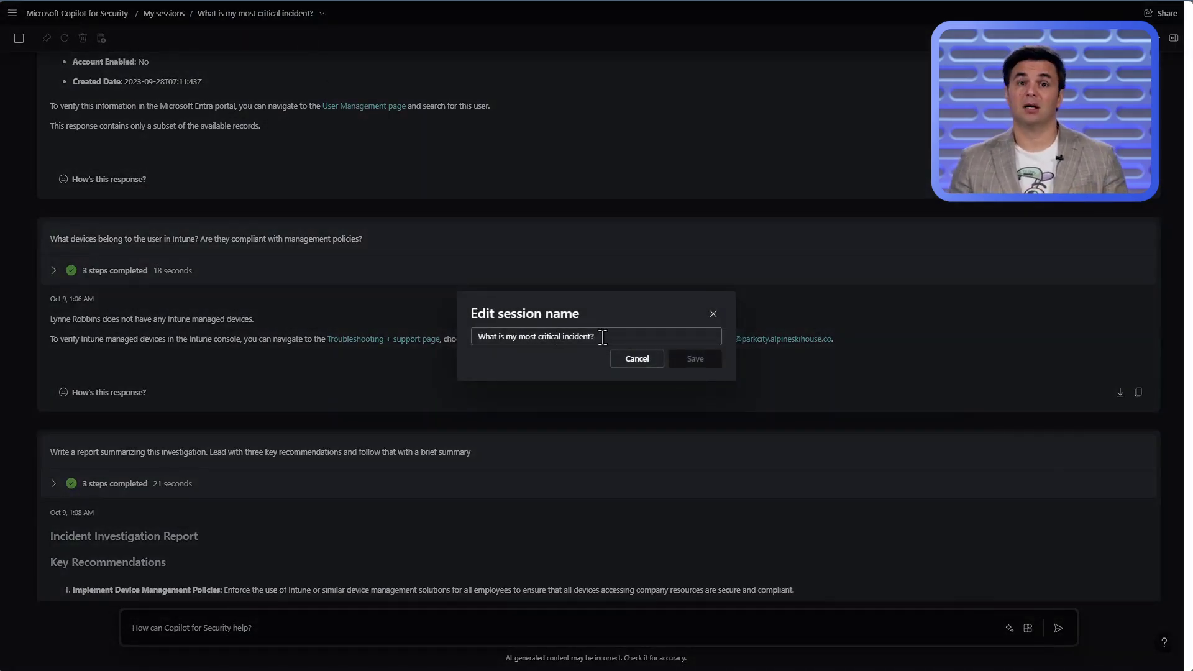
left_click(634, 360)
left_click(320, 15)
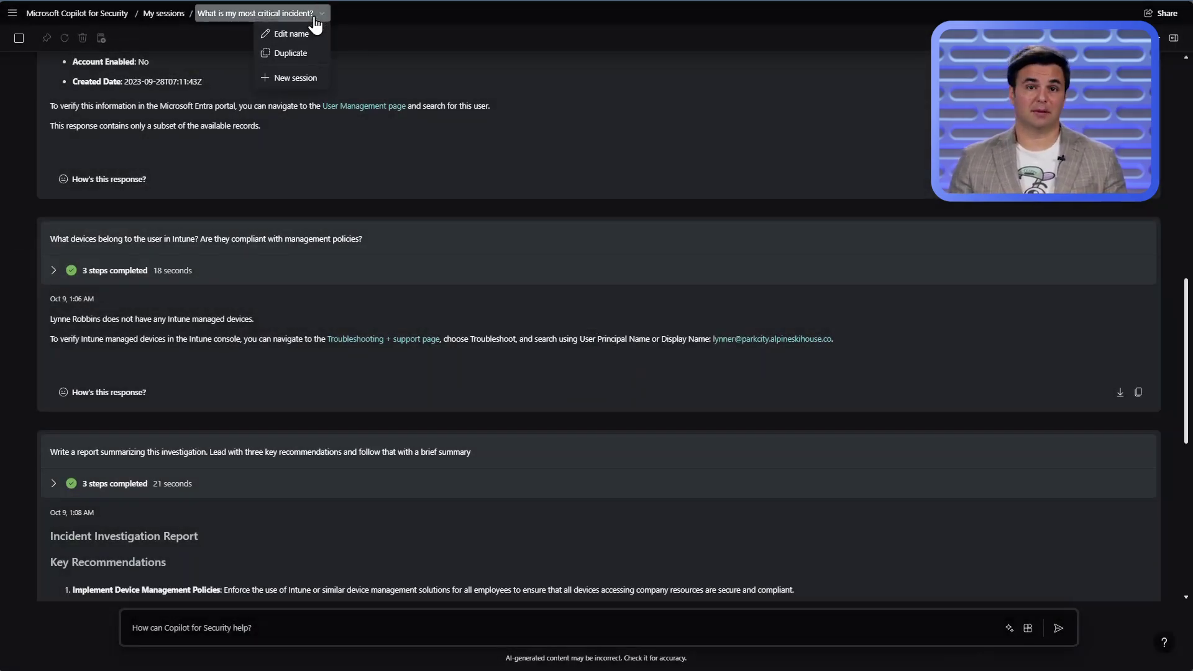
left_click(290, 53)
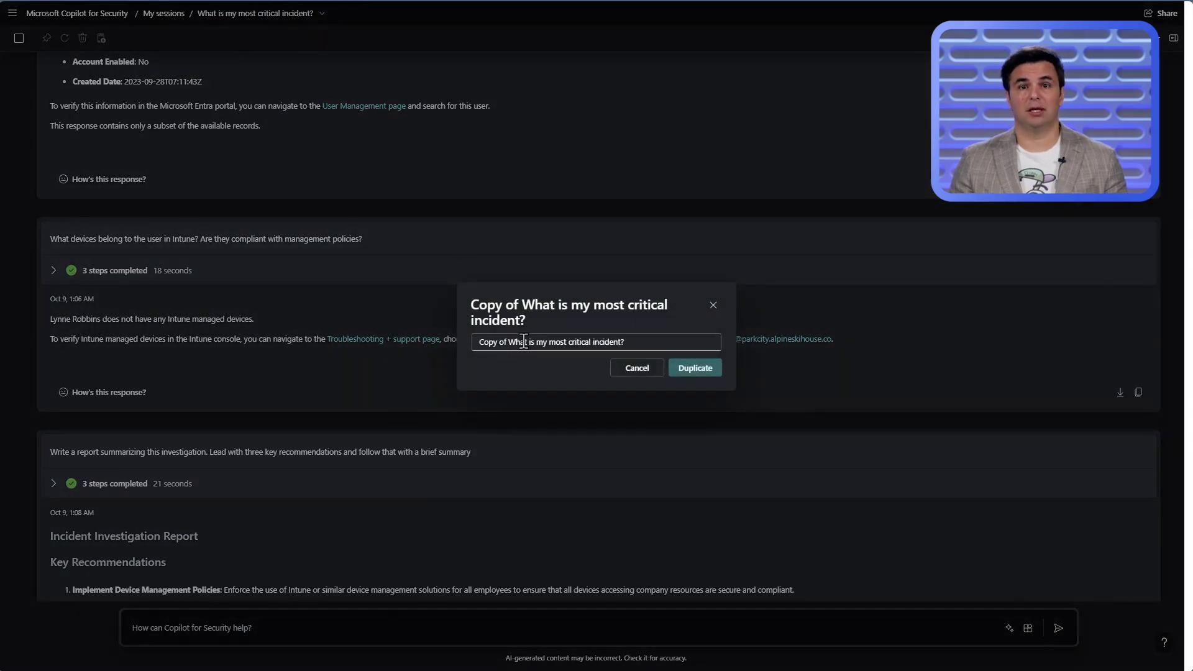
left_click(691, 369)
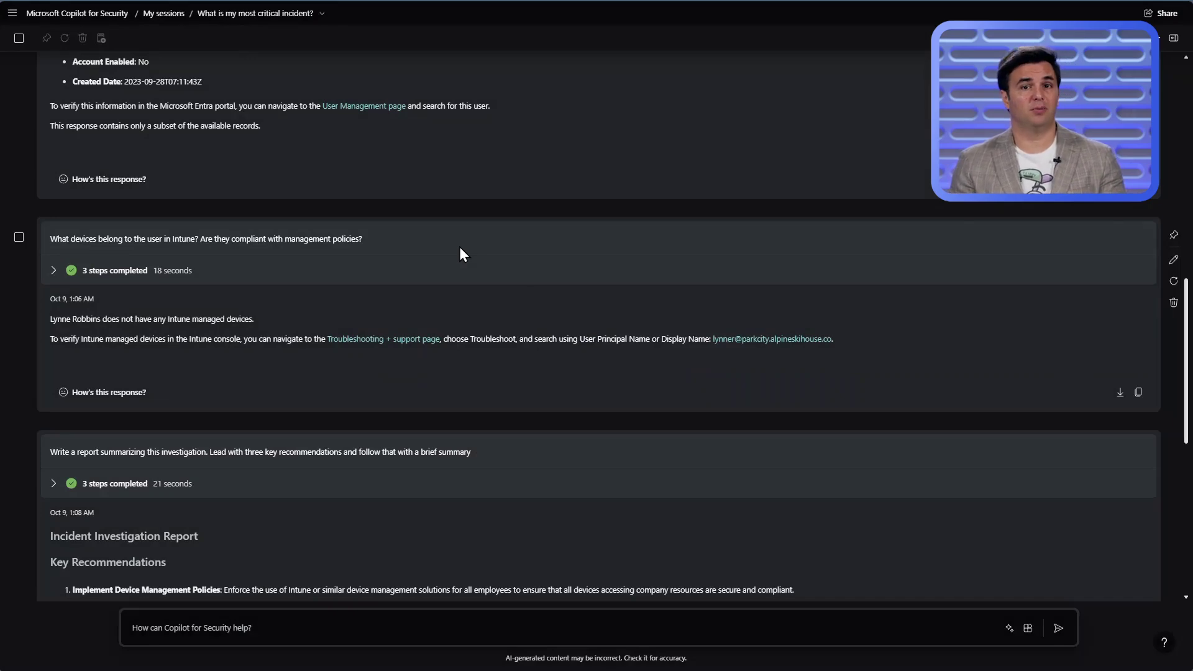